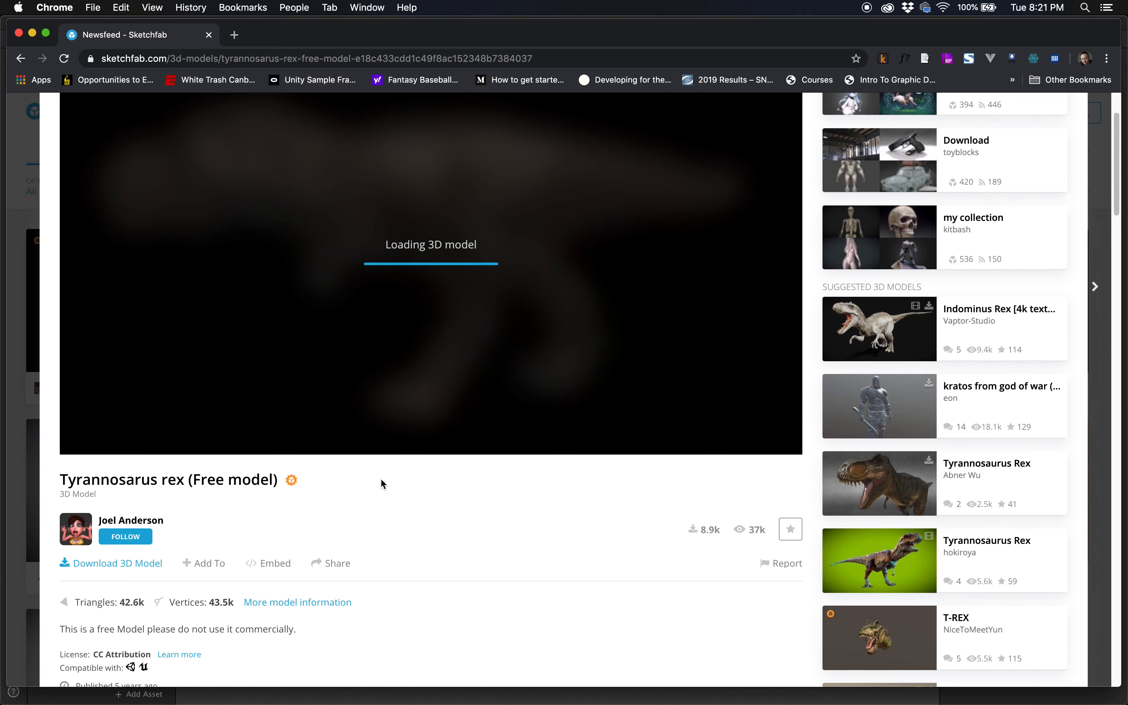
Check the available download formats for the free Tyrannosaurus rex model on Sketchfab and close the download dialog
scroll(381, 483, up, 1)
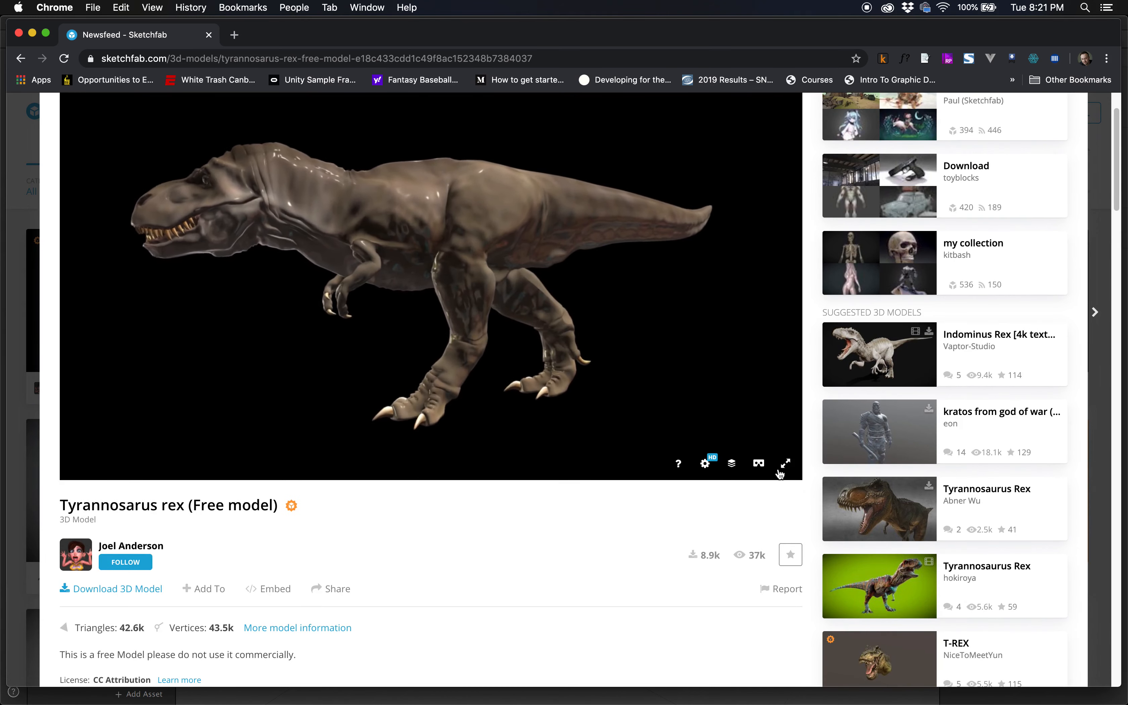
scroll(512, 524, up, 1)
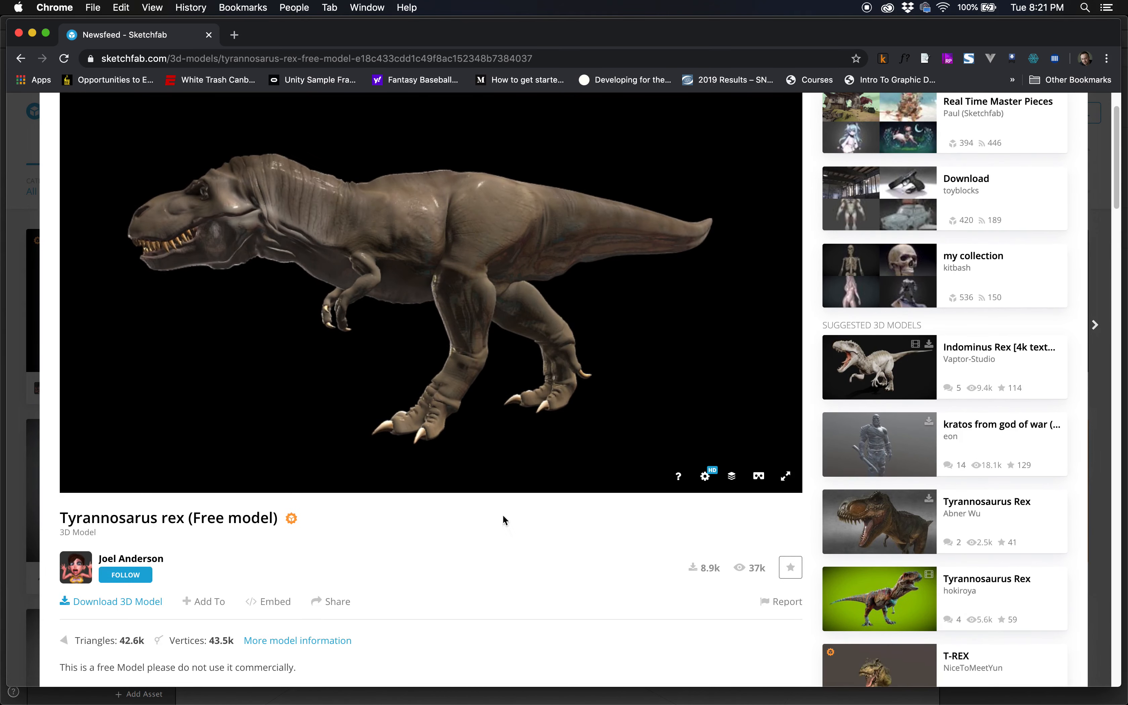
click(140, 603)
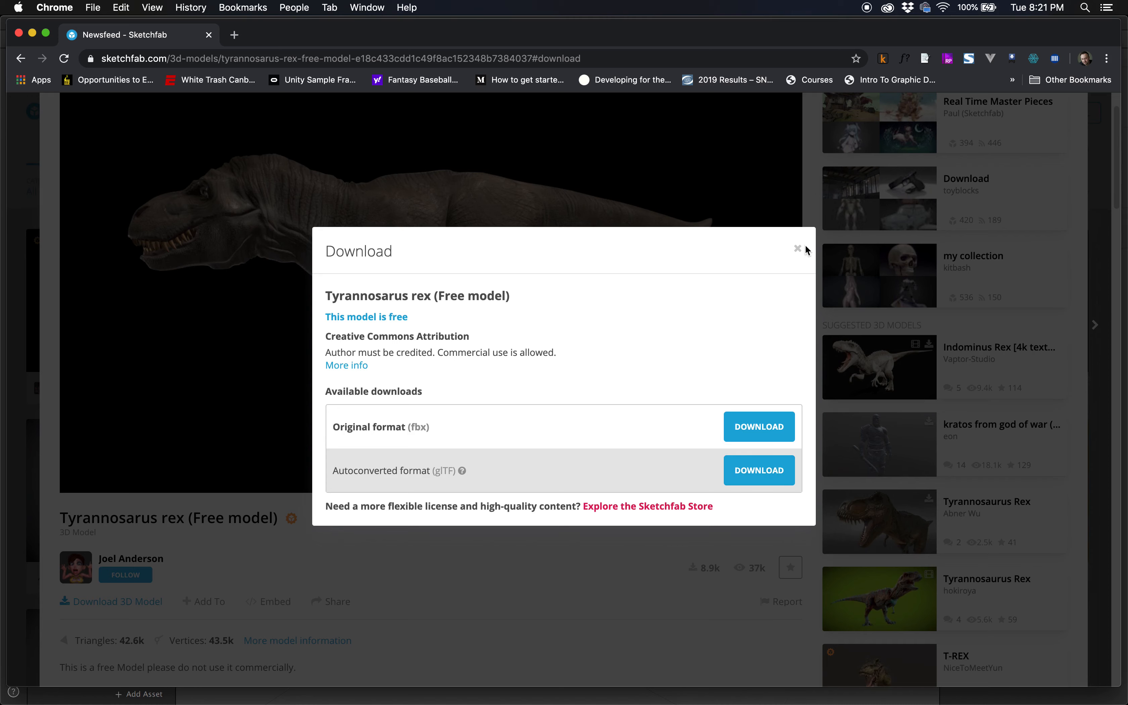
click(798, 249)
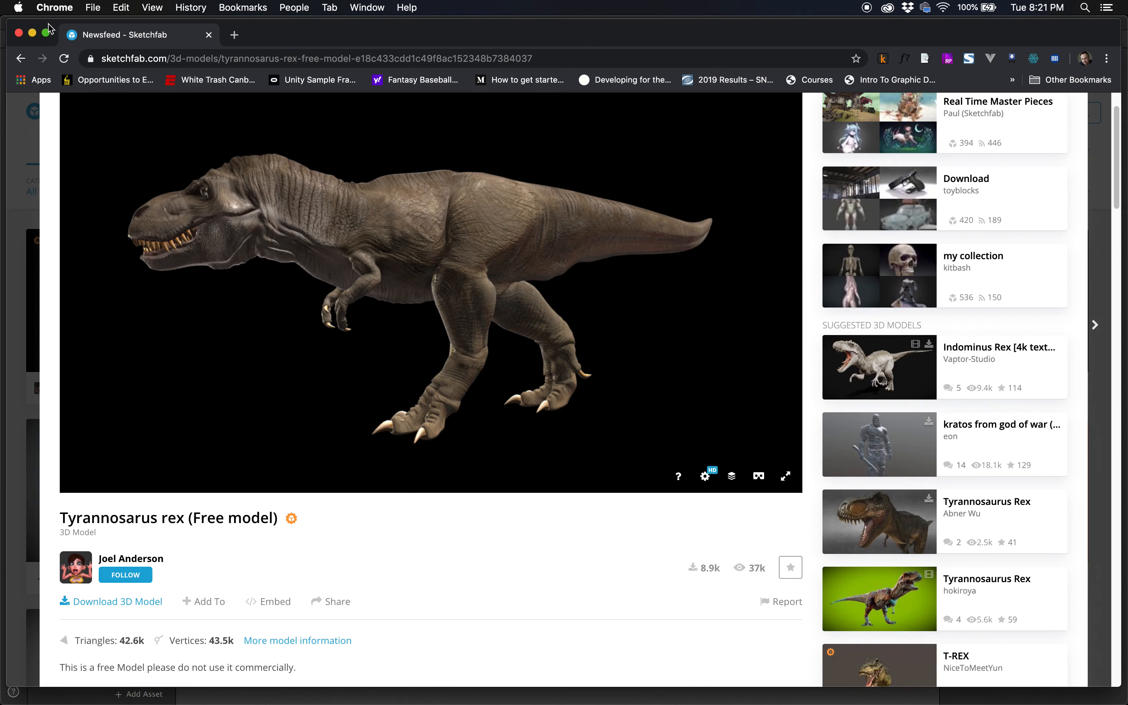
Switch to Spark AR Studio and import scene.gltf from the Desktop's tyrannosarus_rex_free_model folder as an asset
click(19, 32)
click(312, 152)
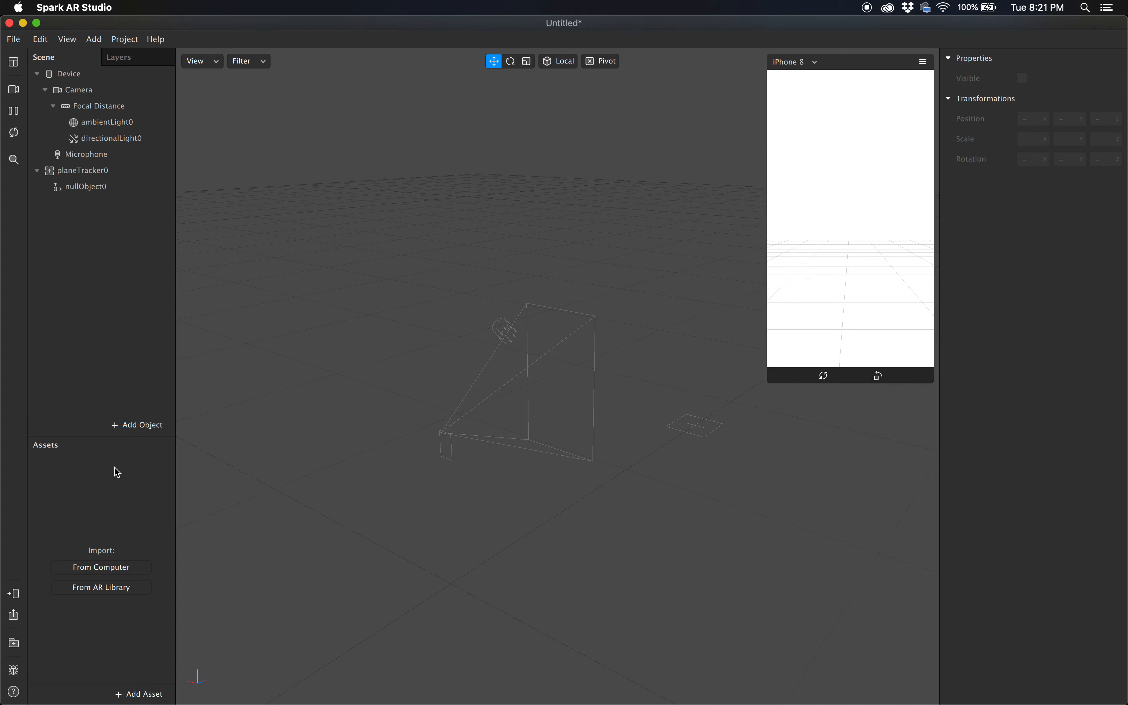
click(106, 572)
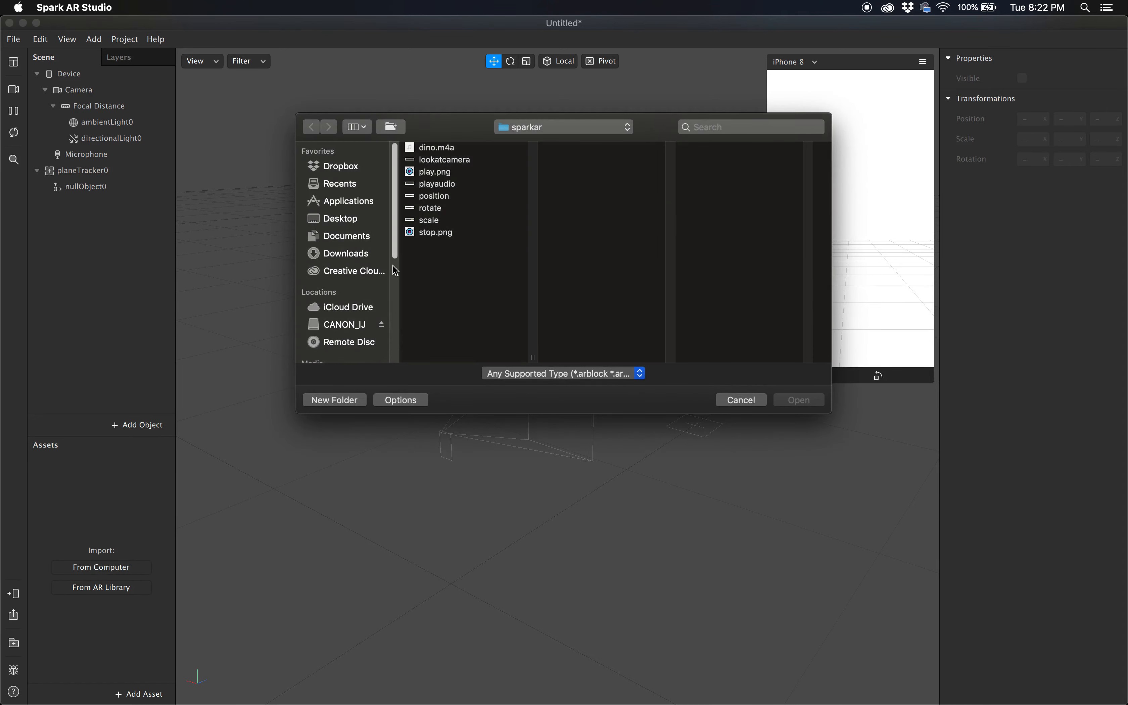
click(520, 130)
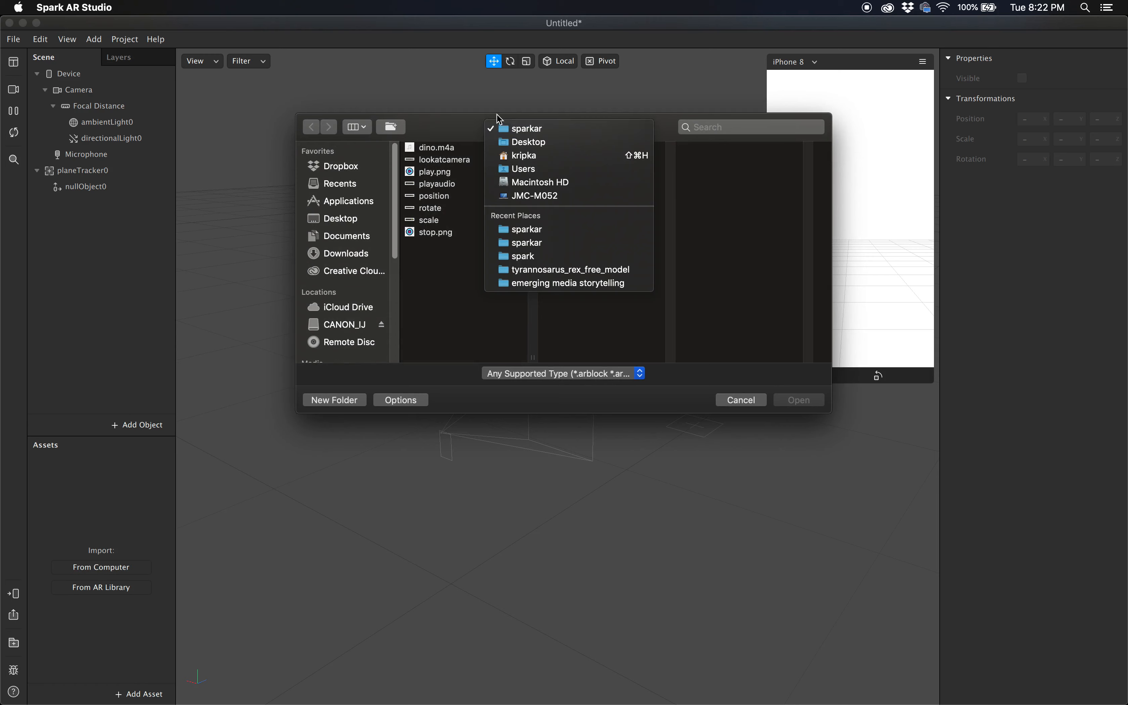
click(520, 143)
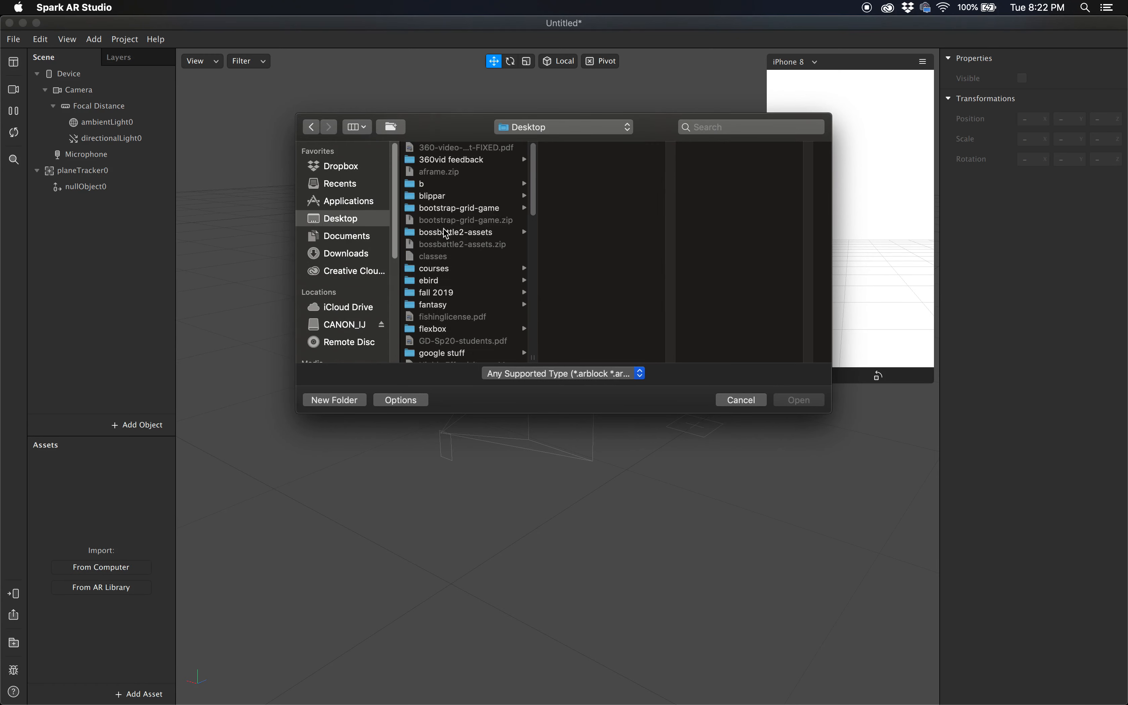
scroll(448, 244, down, 3)
scroll(447, 244, down, 10)
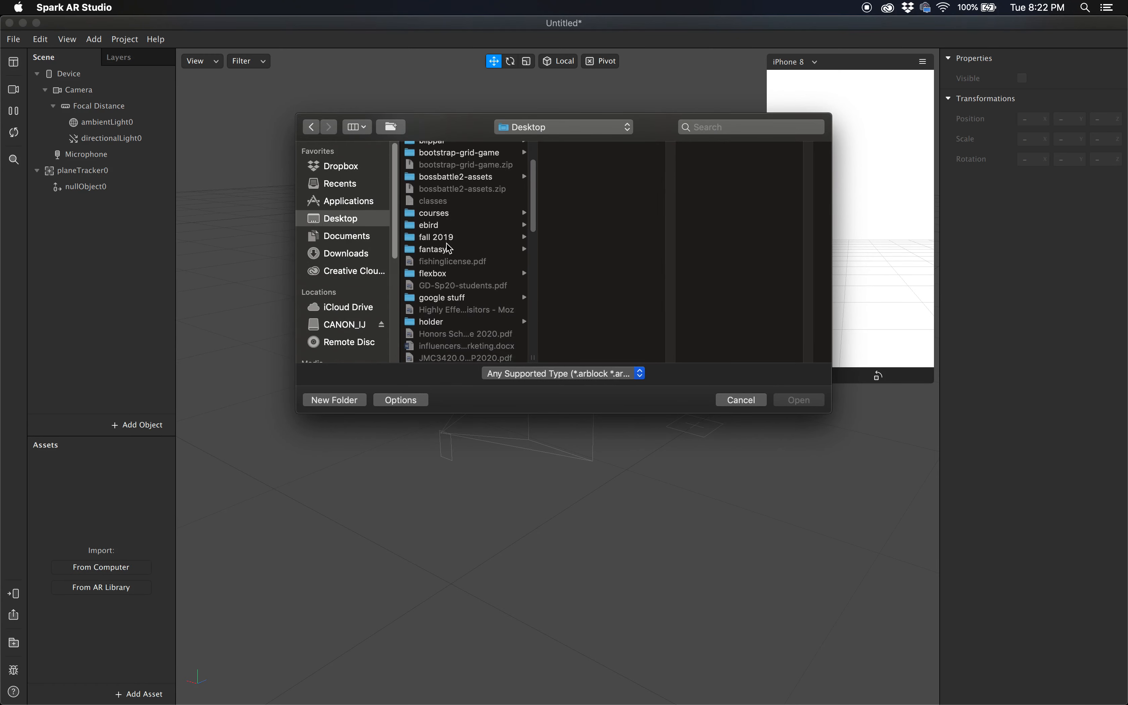
scroll(447, 243, down, 8)
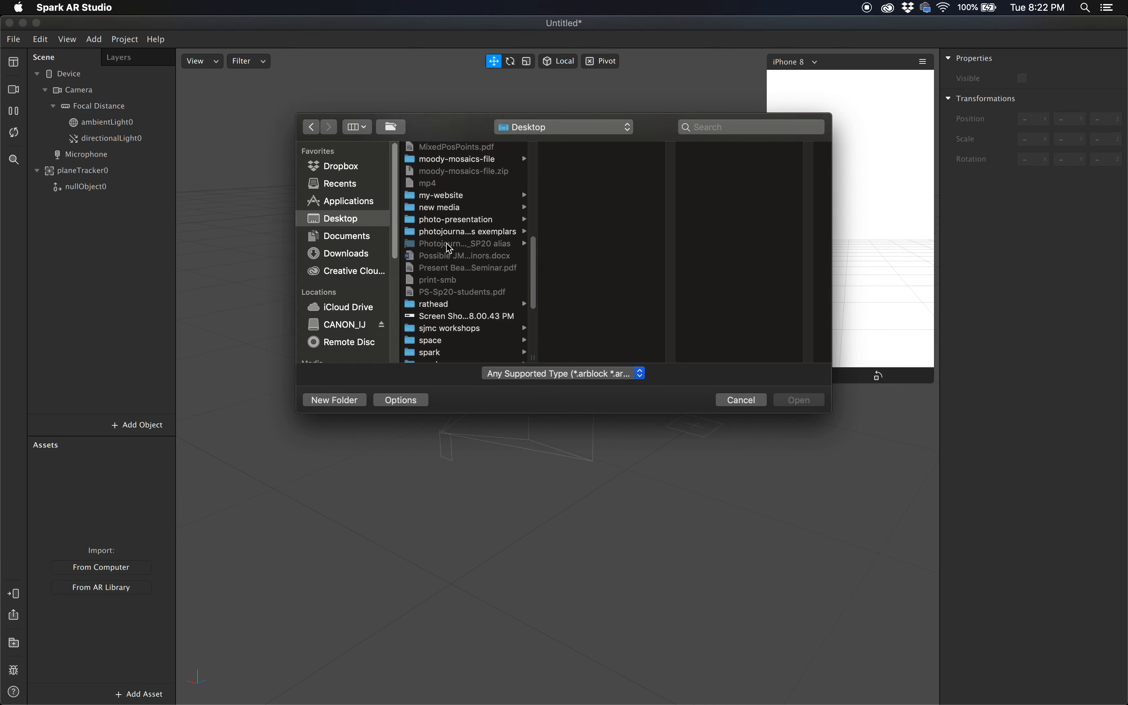
scroll(449, 248, down, 3)
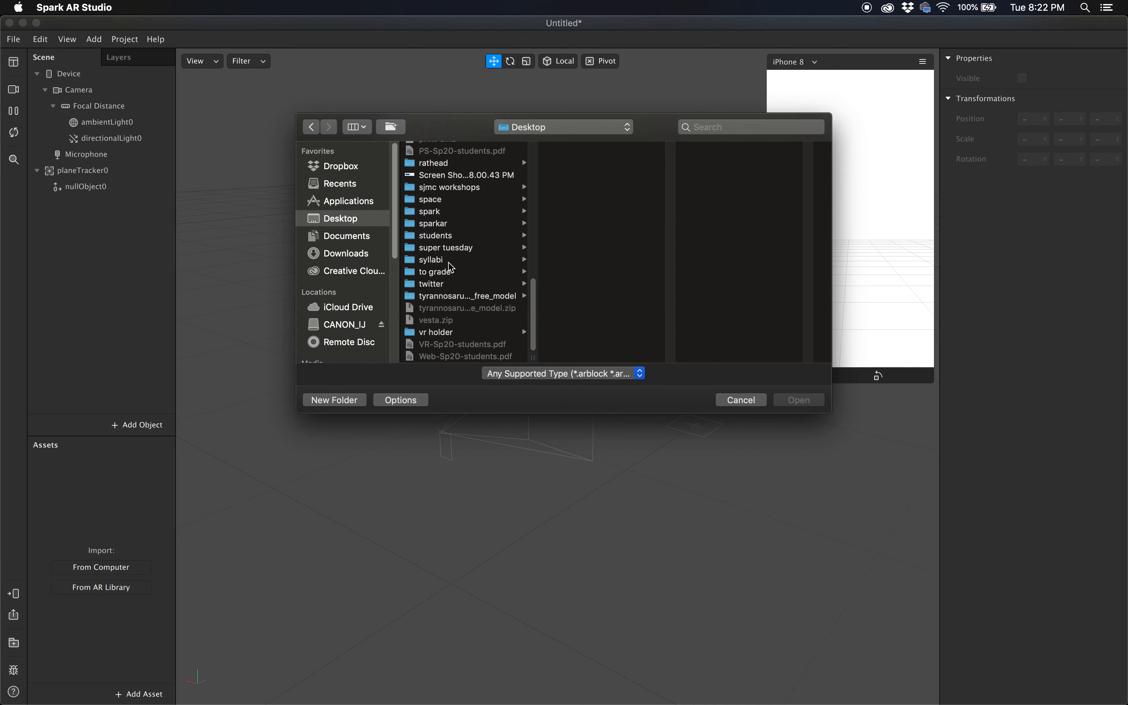
click(455, 297)
click(579, 160)
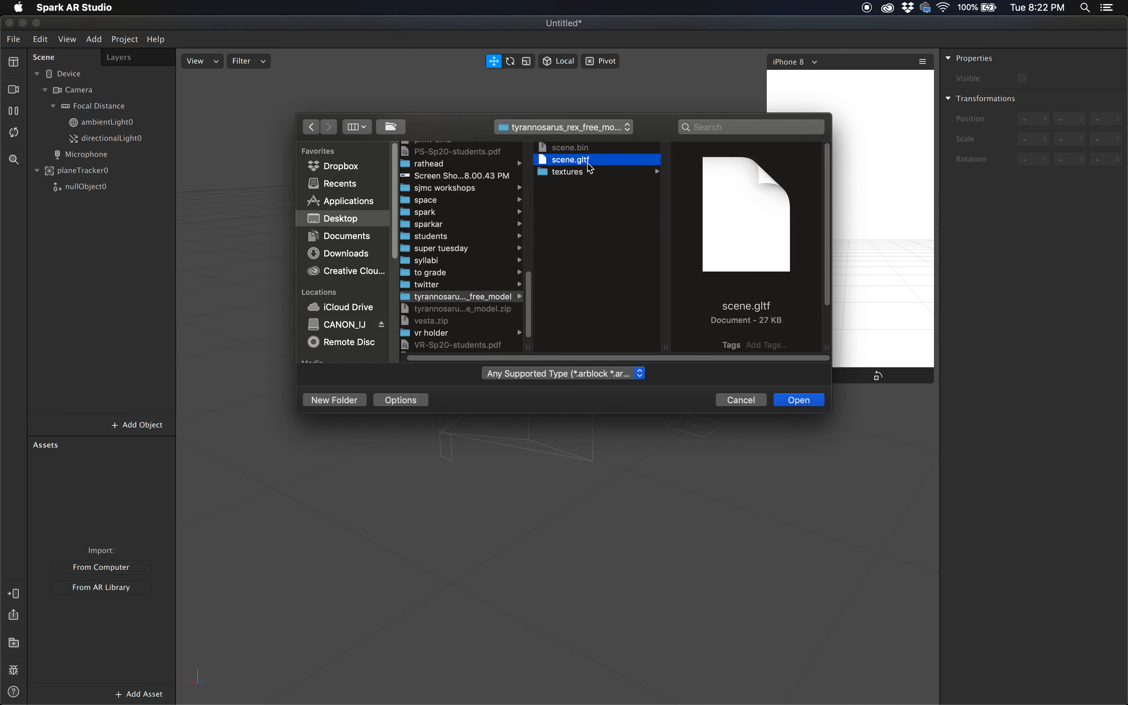
click(798, 400)
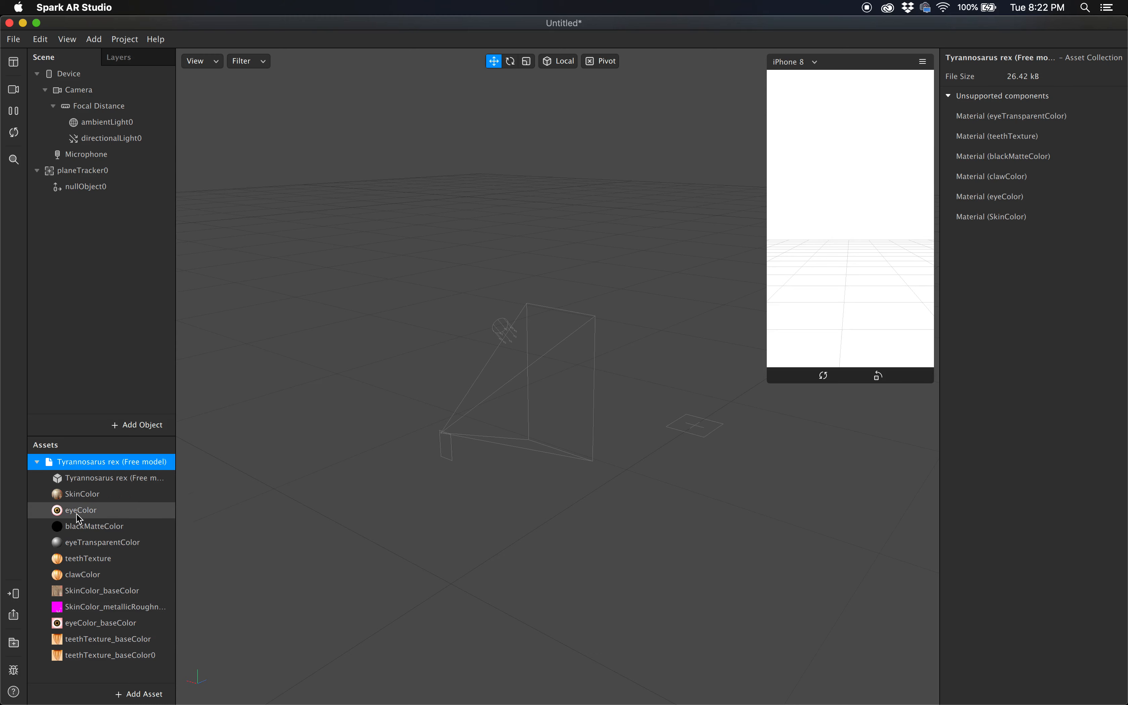
Collapse the imported Tyrannosarus rex asset and place it in the scene as a child of nullObject0
click(36, 462)
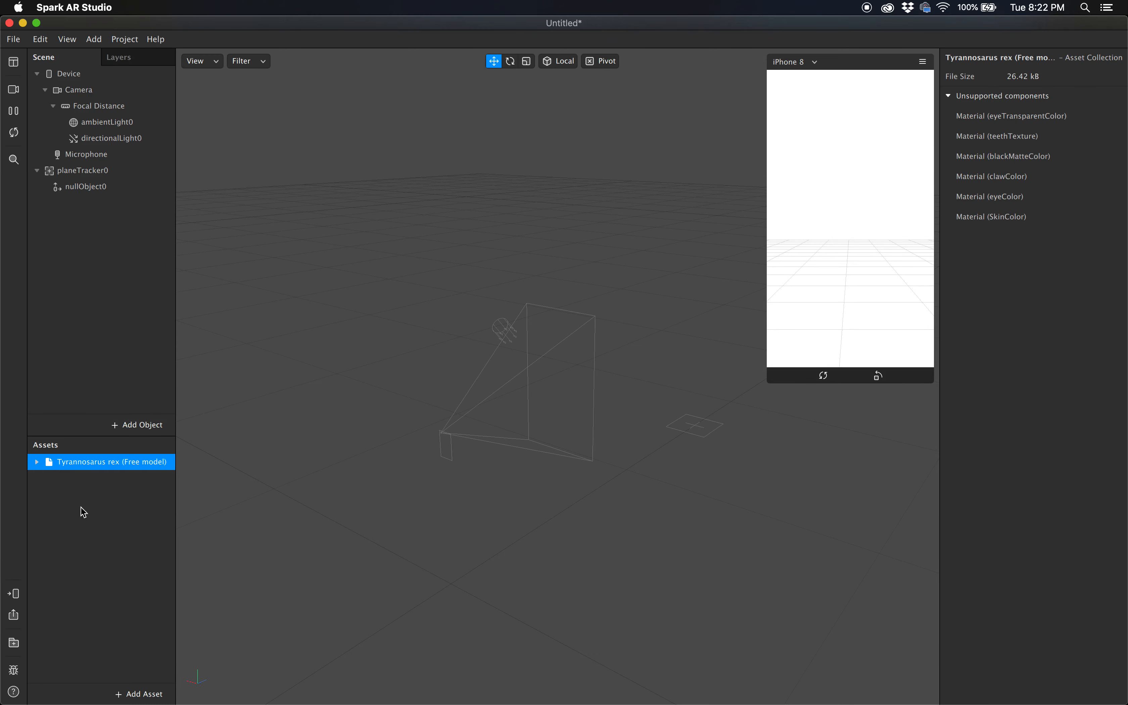
click(78, 517)
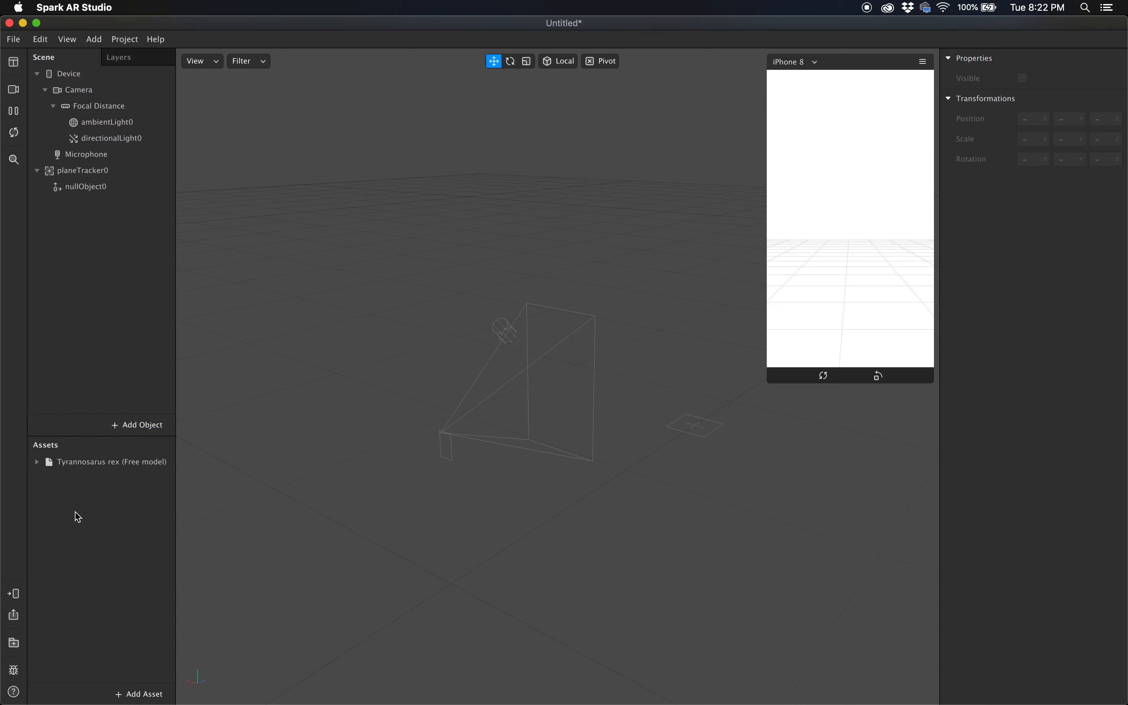
drag(52, 466, 63, 191)
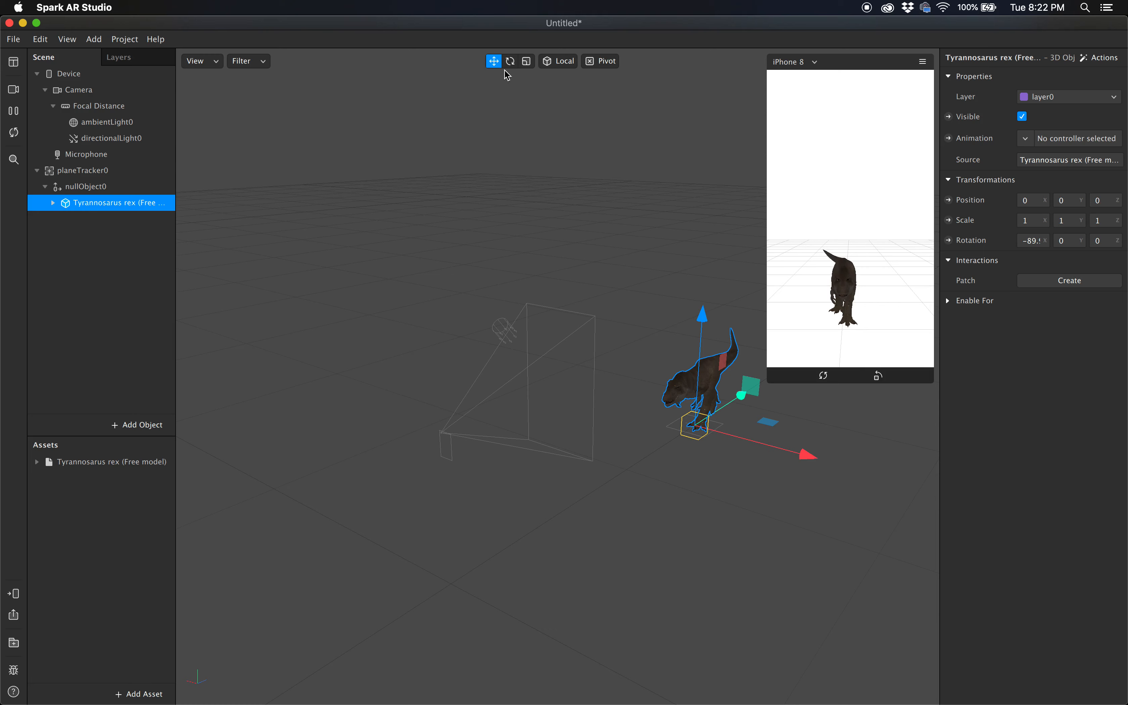
Scale the Tyrannosarus rex object up uniformly to about 4.01 and look over it in the device preview
click(526, 61)
drag(711, 422, 769, 191)
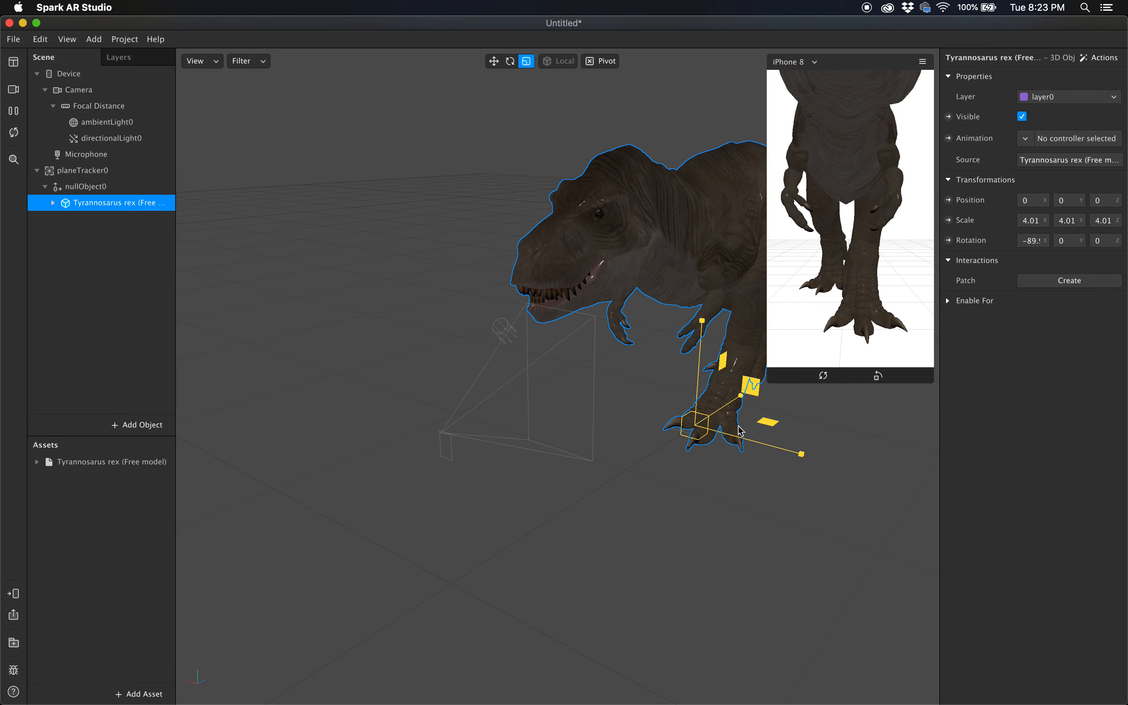
scroll(605, 515, up, 2)
scroll(605, 515, down, 5)
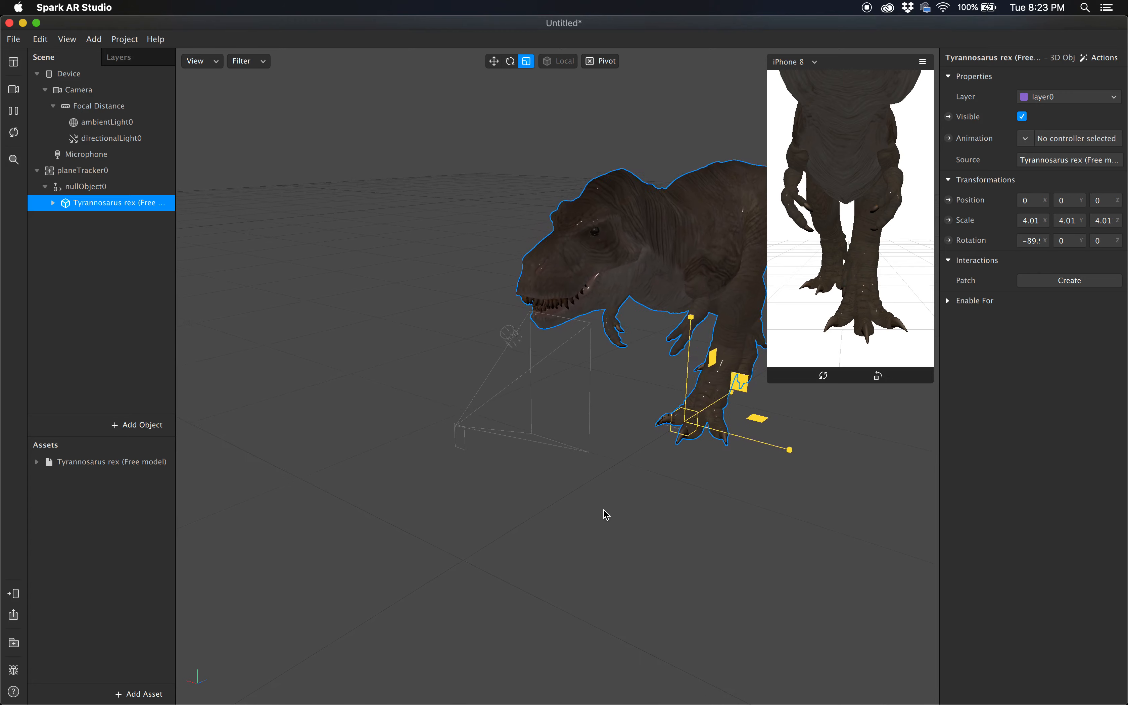
drag(875, 155, 856, 131)
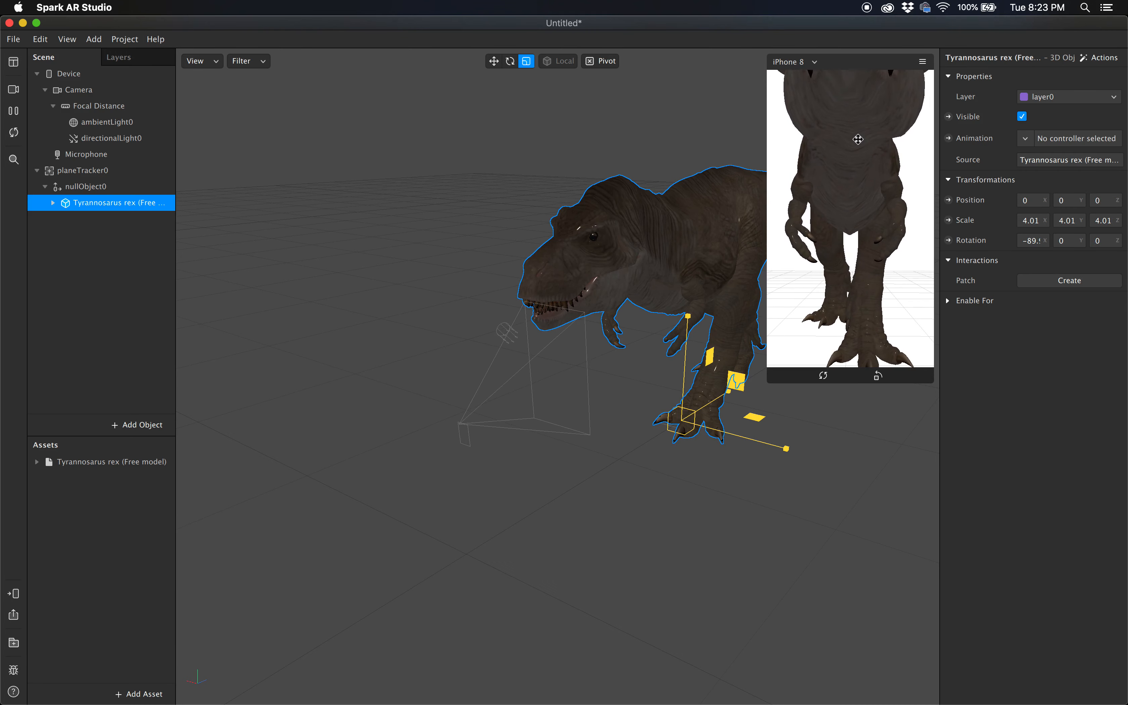
Raise the intensity of ambientLight0 to about 49% and tilt the device preview up to the dinosaur's head
click(106, 123)
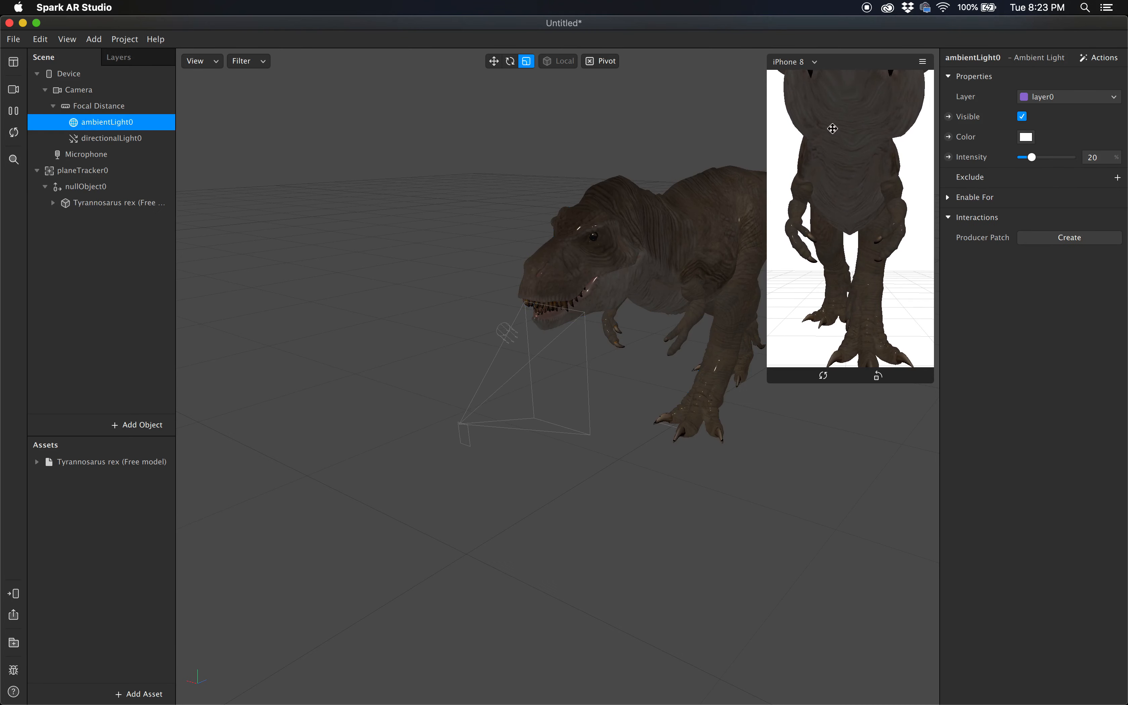
mouse_move(1033, 160)
mouse_down()
mouse_move(1059, 162)
mouse_move(1050, 162)
mouse_up()
drag(834, 166, 840, 137)
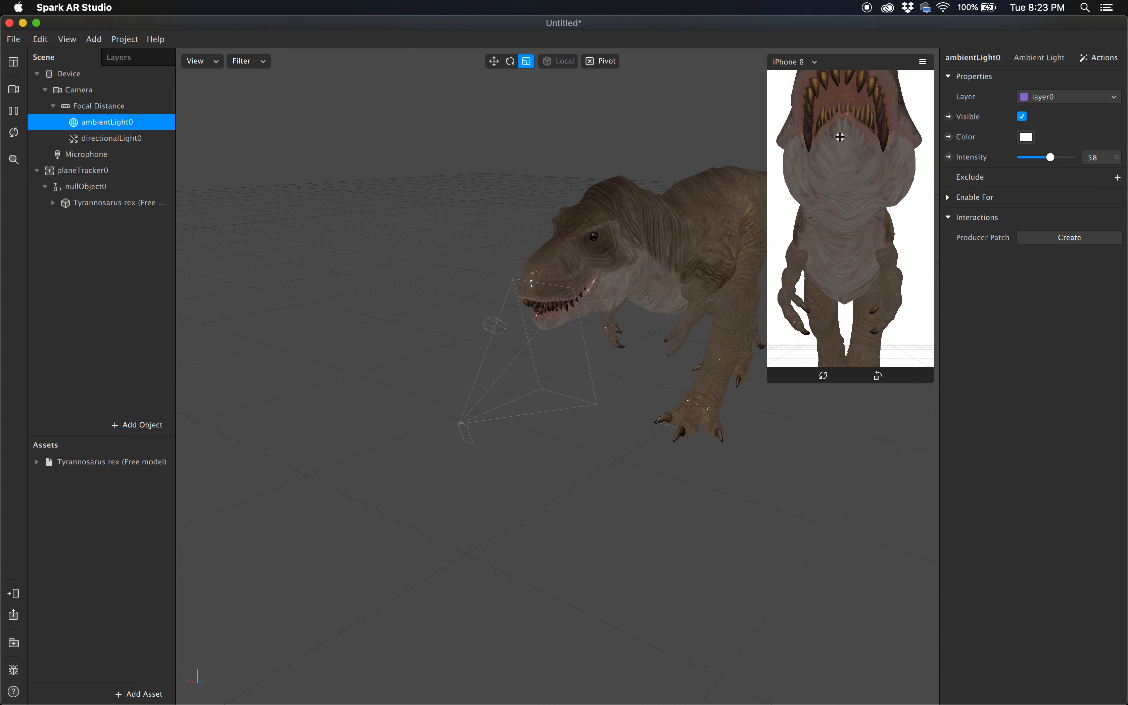
click(1048, 159)
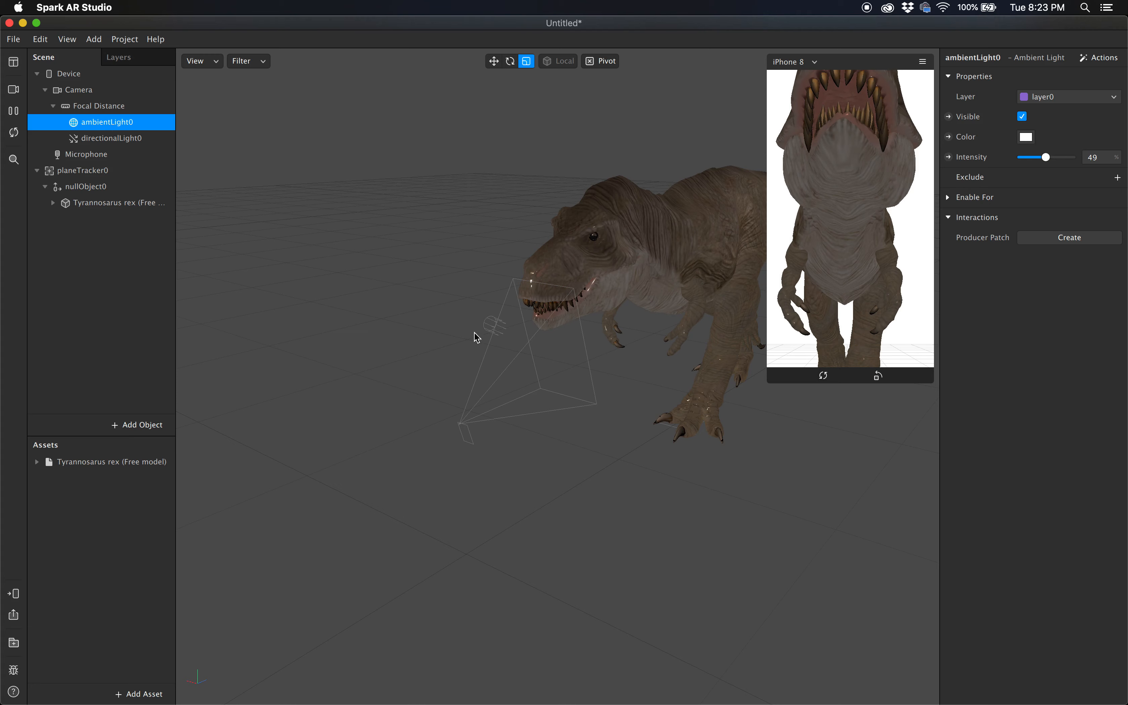
Try rotating only the dinosaur's skin mesh about 34 degrees around its Y axis, and undo the rotation
click(664, 266)
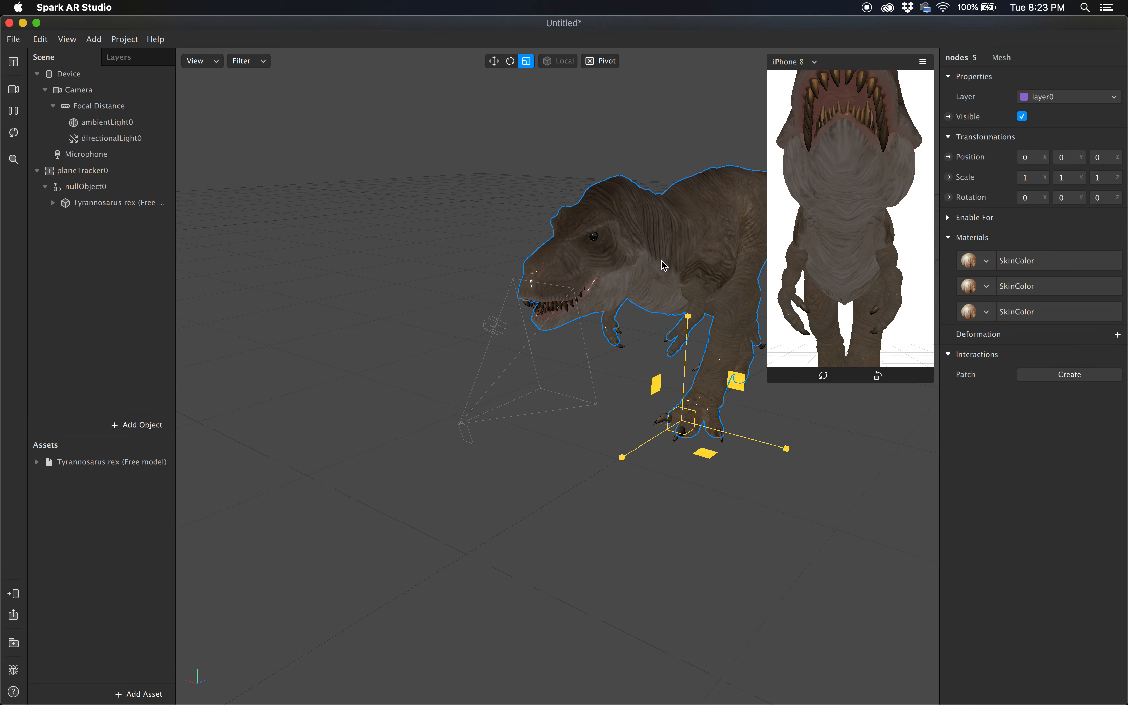
click(510, 61)
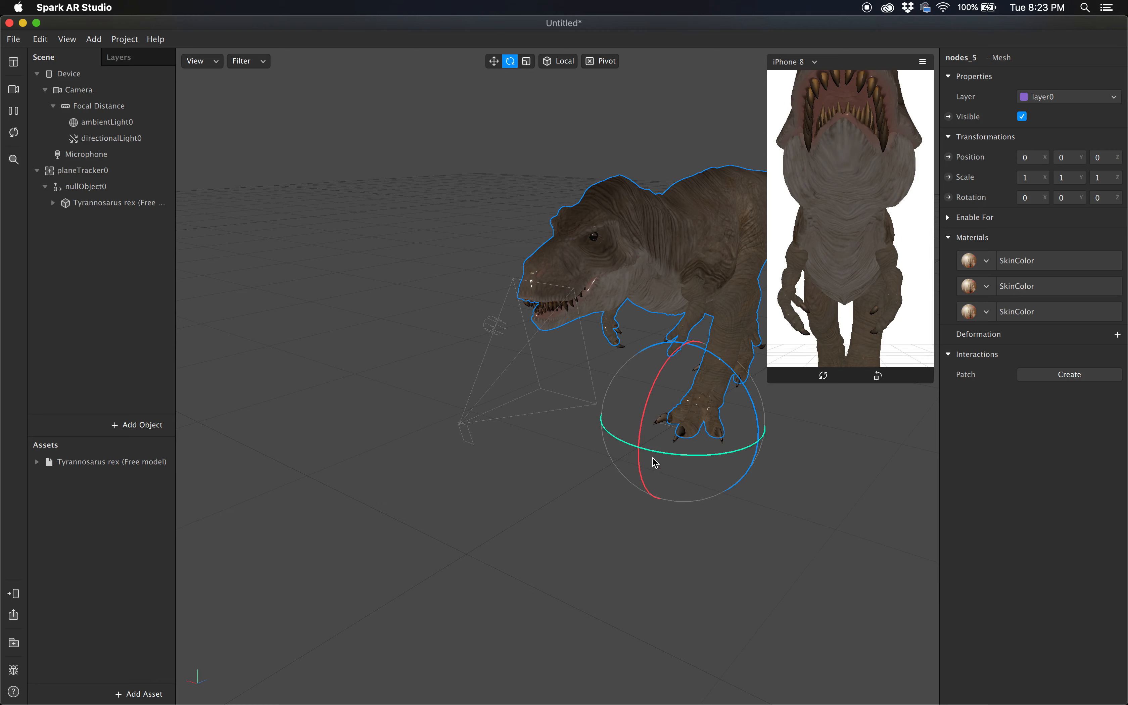
drag(657, 453, 683, 456)
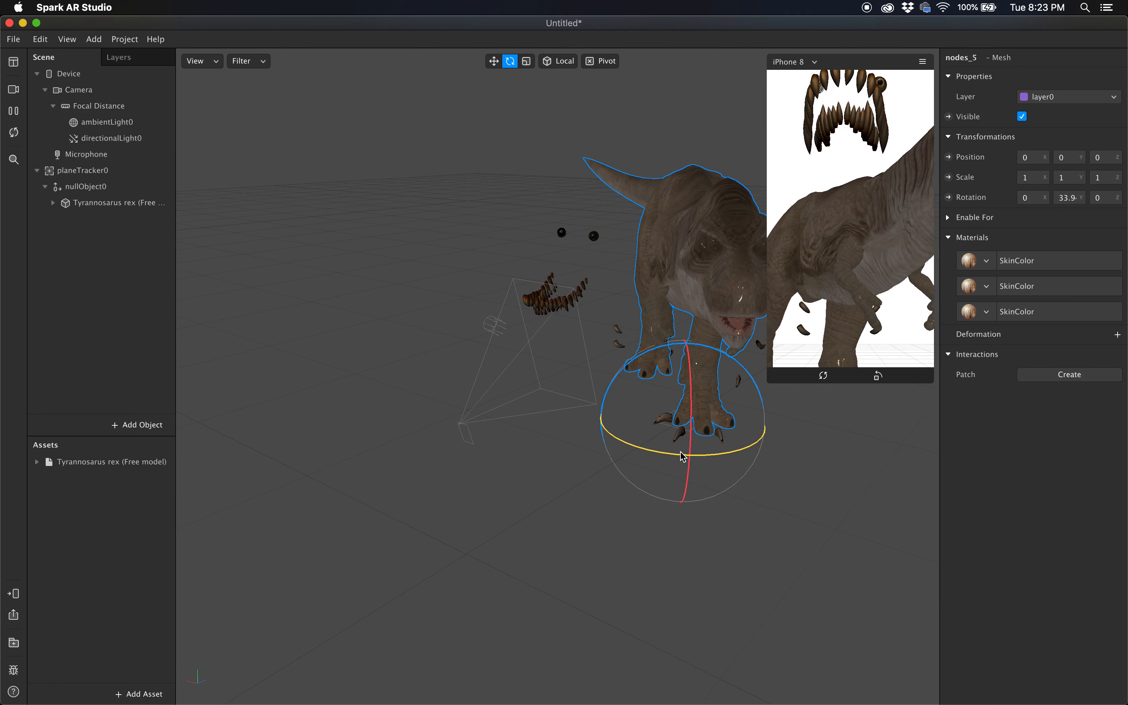
key(super+z)
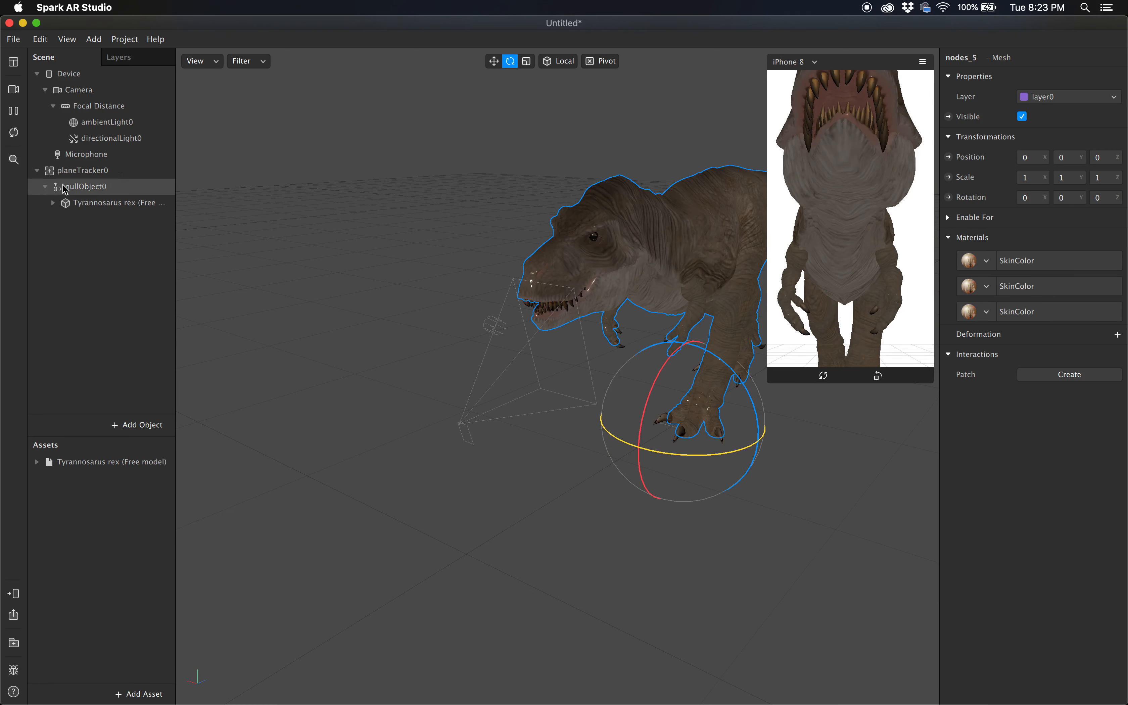
Rotate the whole Tyrannosarus rex object to about -8.8 degrees around Y and look at it in the device preview
click(65, 203)
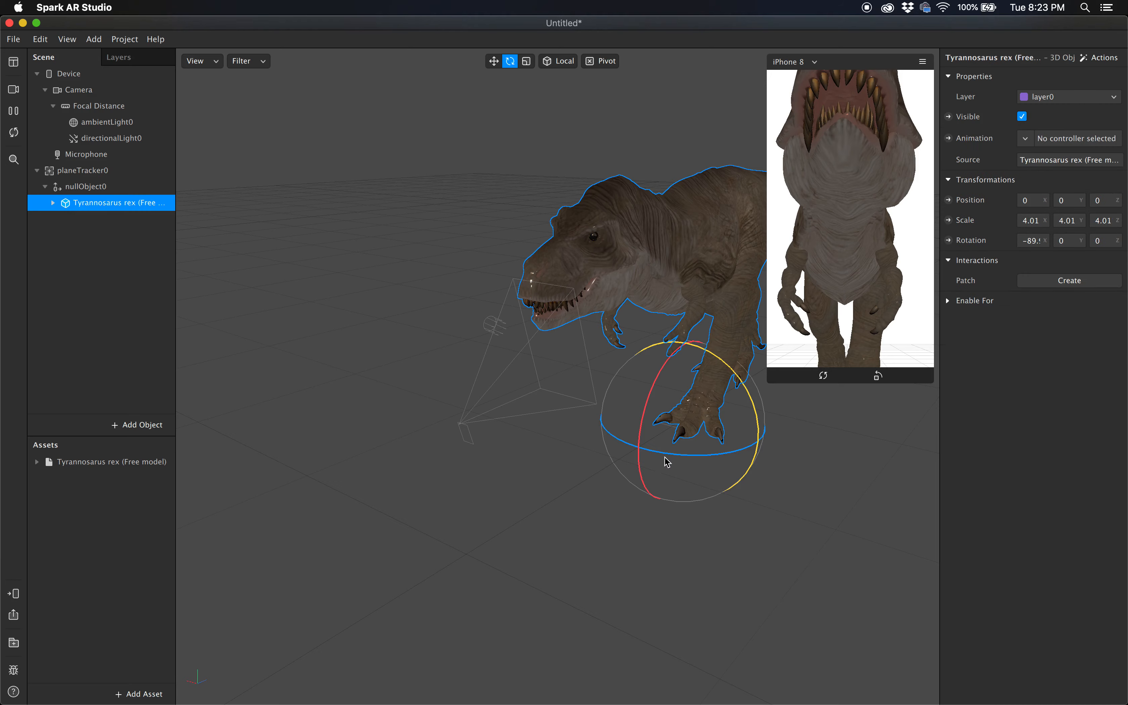
mouse_move(667, 455)
mouse_down()
mouse_move(653, 456)
mouse_move(695, 456)
mouse_move(665, 451)
mouse_up()
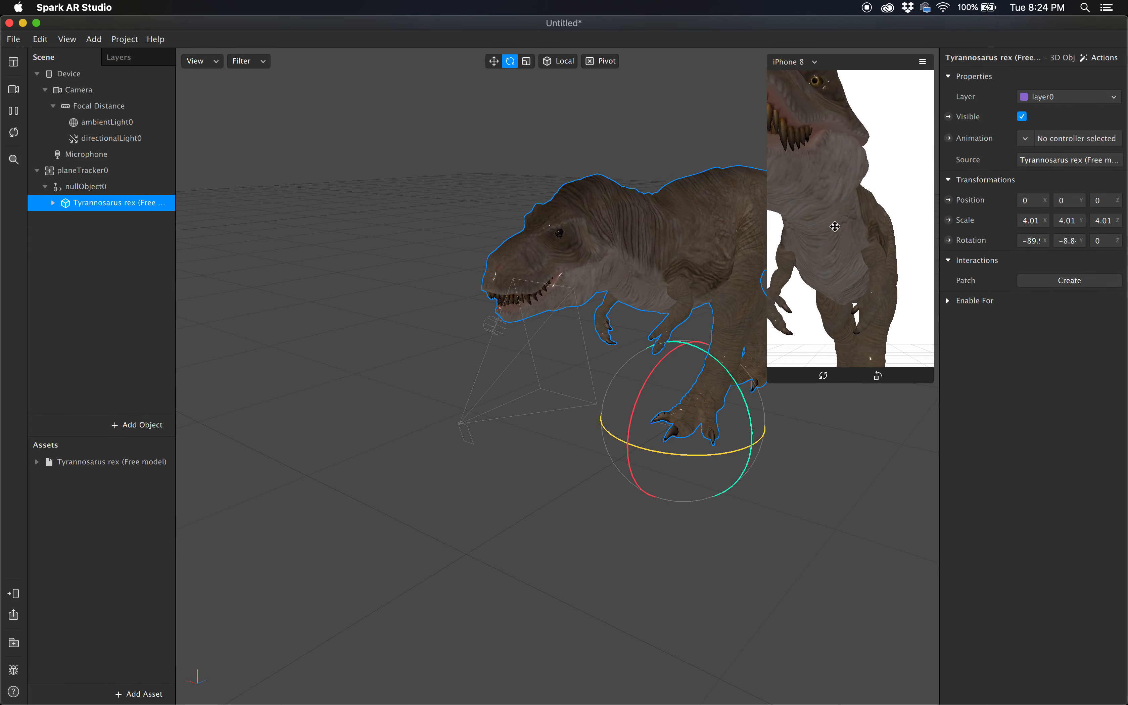
mouse_move(837, 227)
mouse_down()
mouse_move(837, 189)
mouse_move(834, 268)
mouse_move(838, 246)
mouse_move(819, 235)
mouse_up()
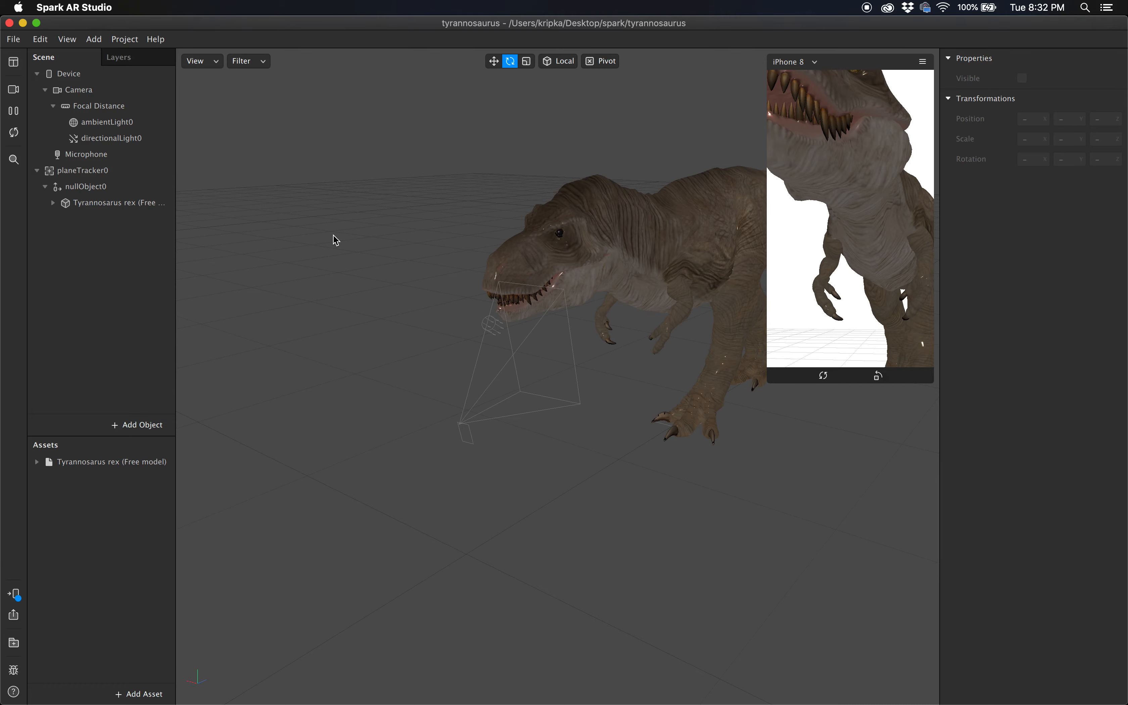
Switch to Chrome and search in a new tab for "spark ar 3d model file size"
key(super+Tab)
key(super+Tab)
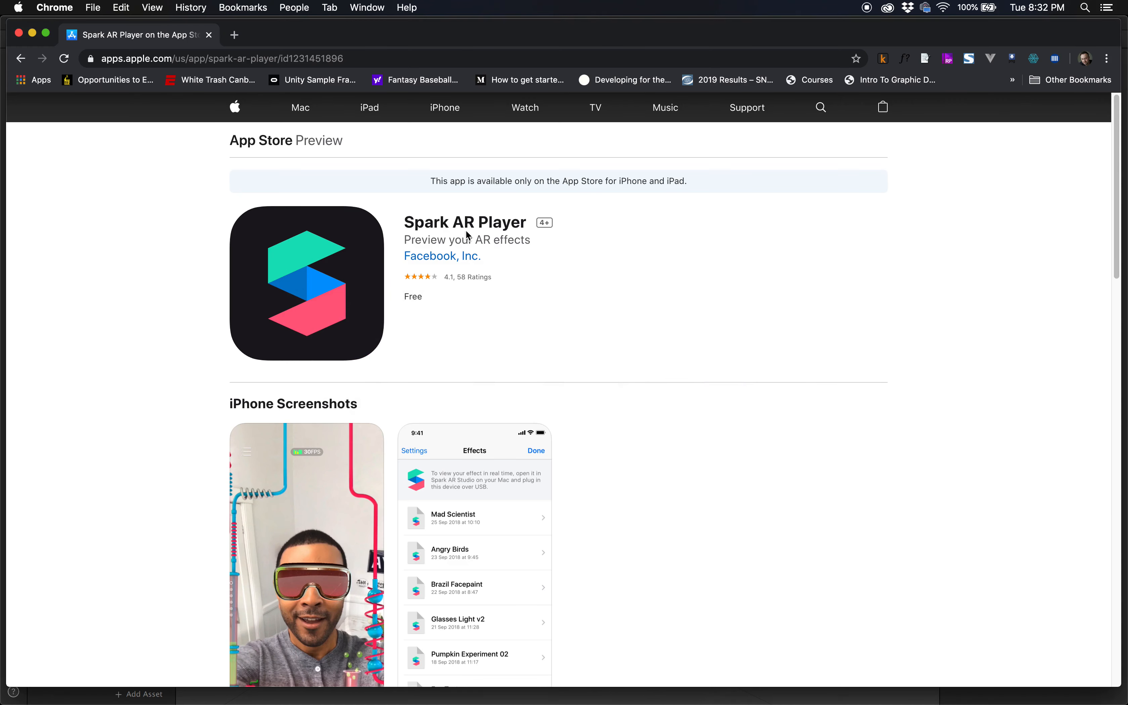
key(super+t)
text(spark ar )
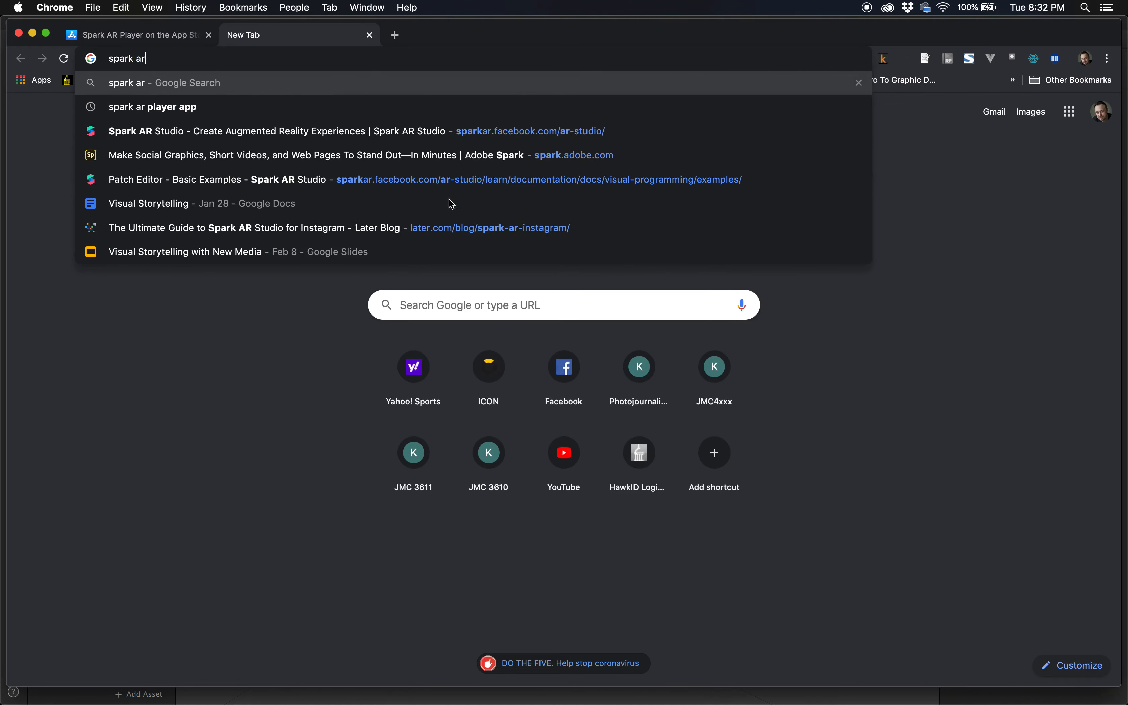
text(3d model)
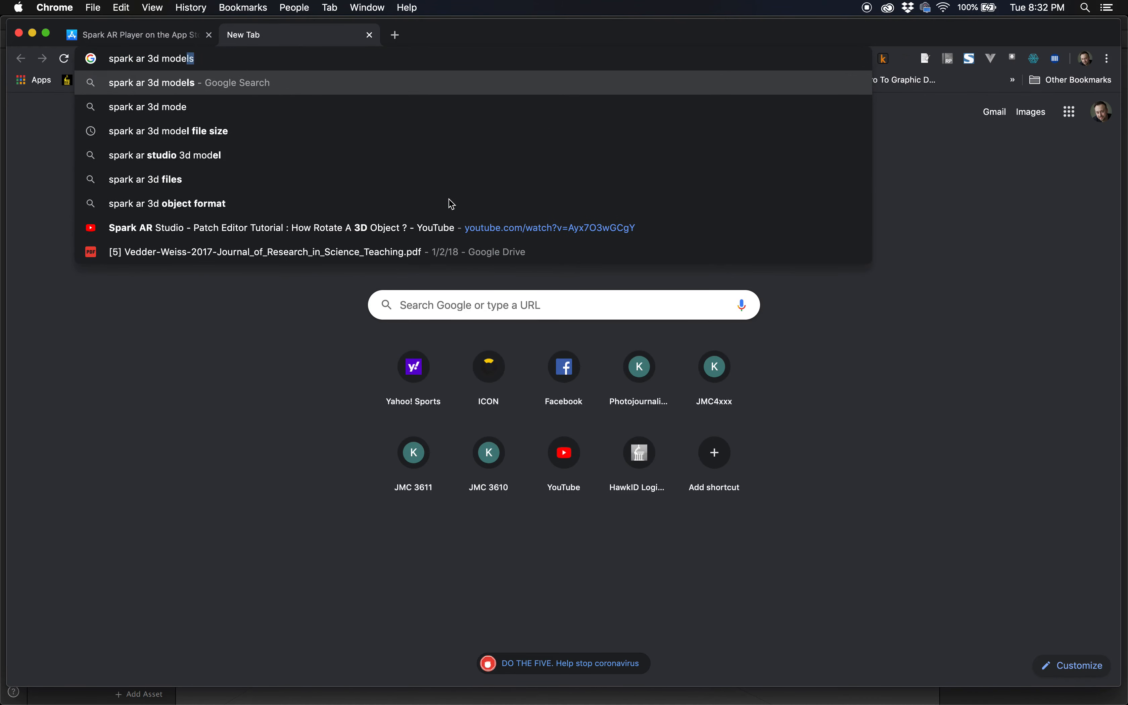
text( file size)
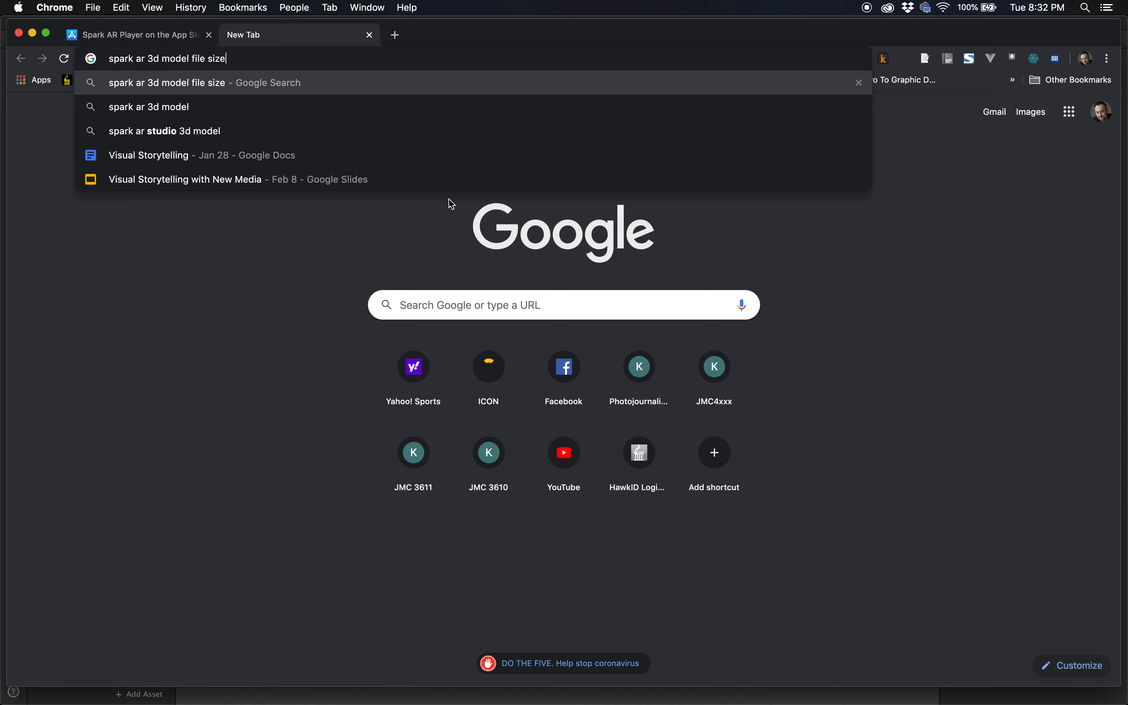
key(Return)
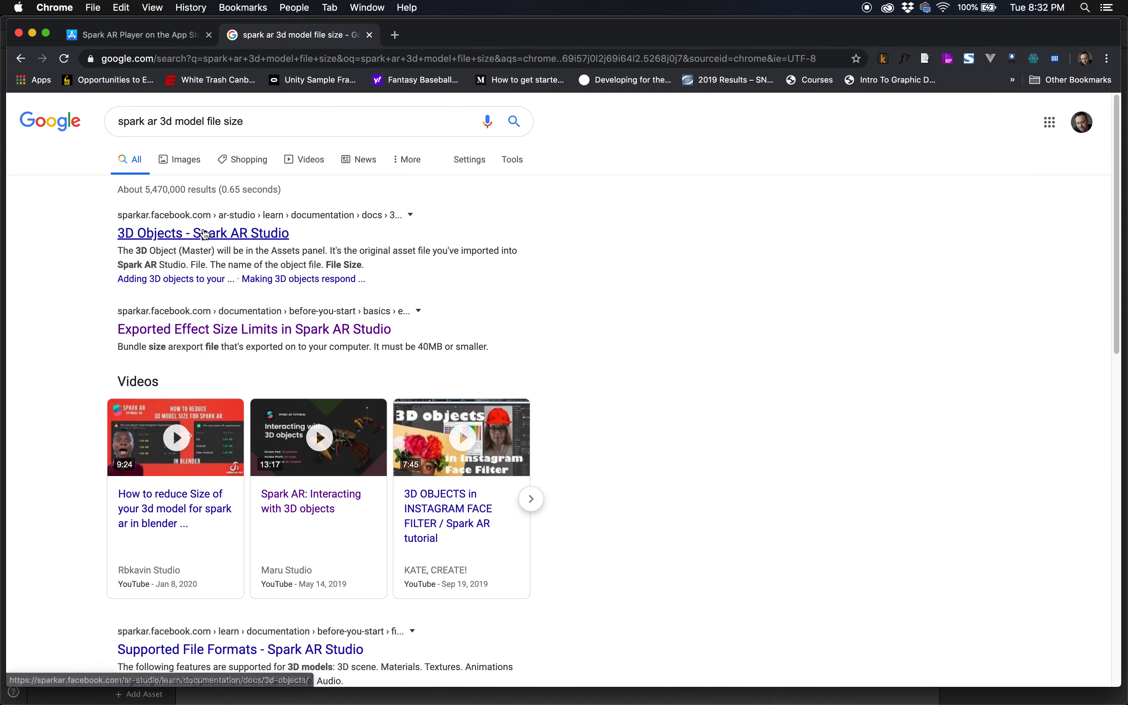
Open the "Exported Effect Size Limits in Spark AR Studio" page and read the size limits for Instagram and Facebook effects
click(204, 341)
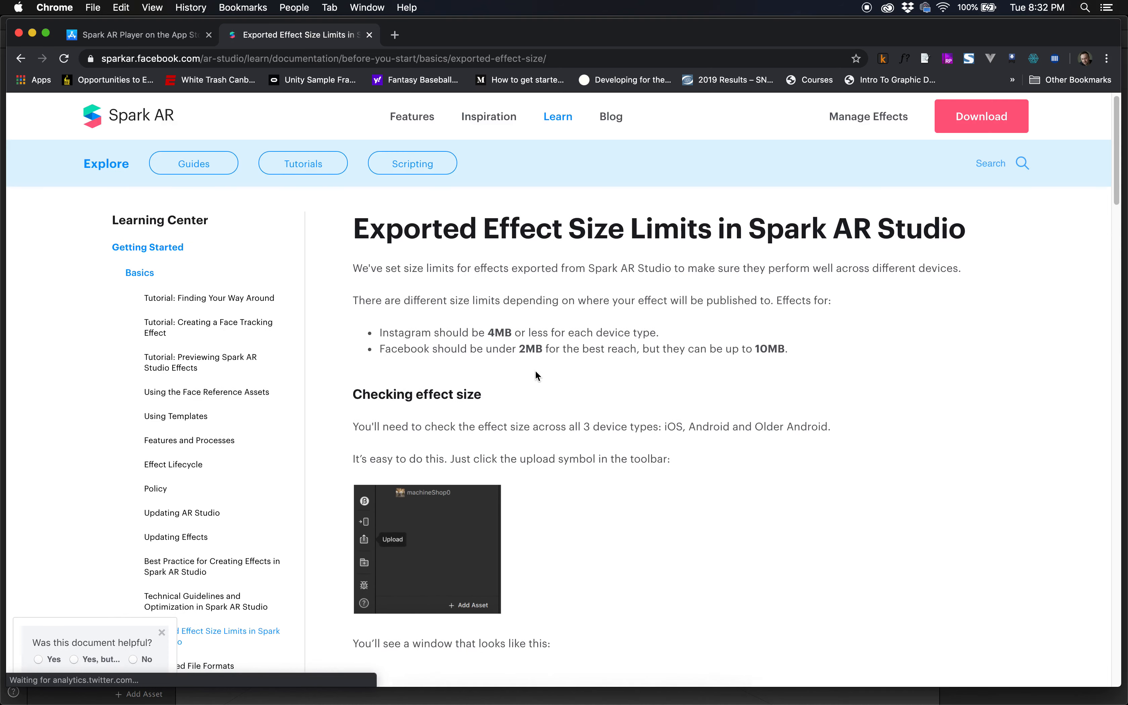
drag(439, 333, 587, 327)
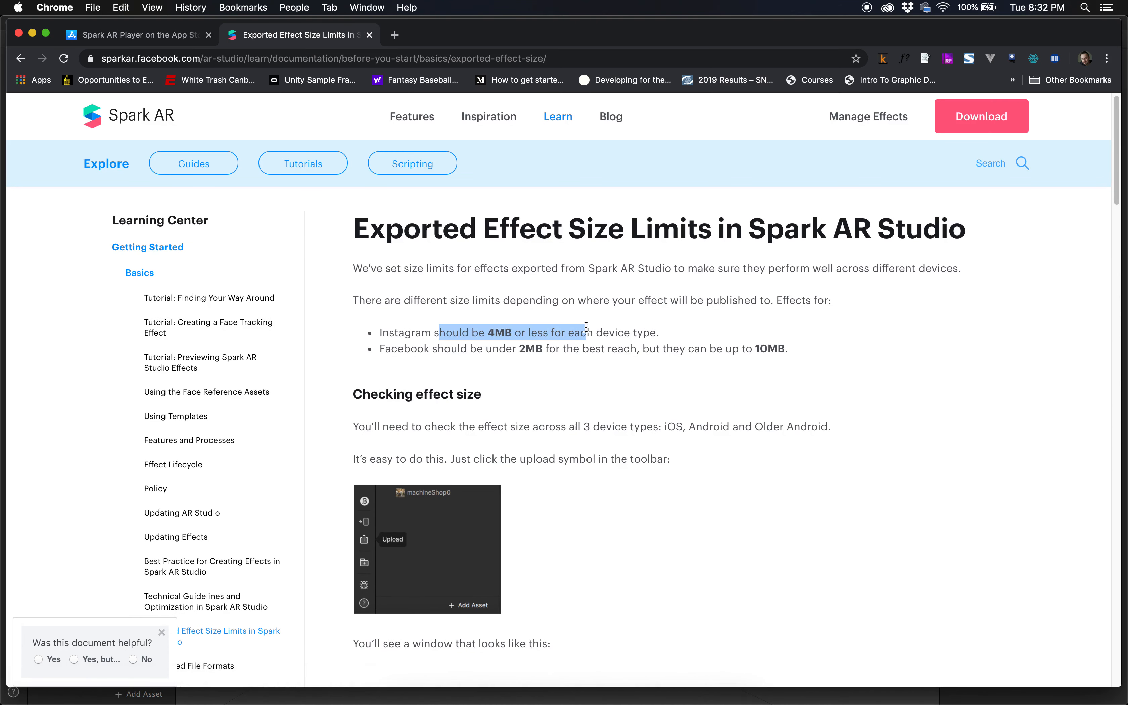
click(478, 347)
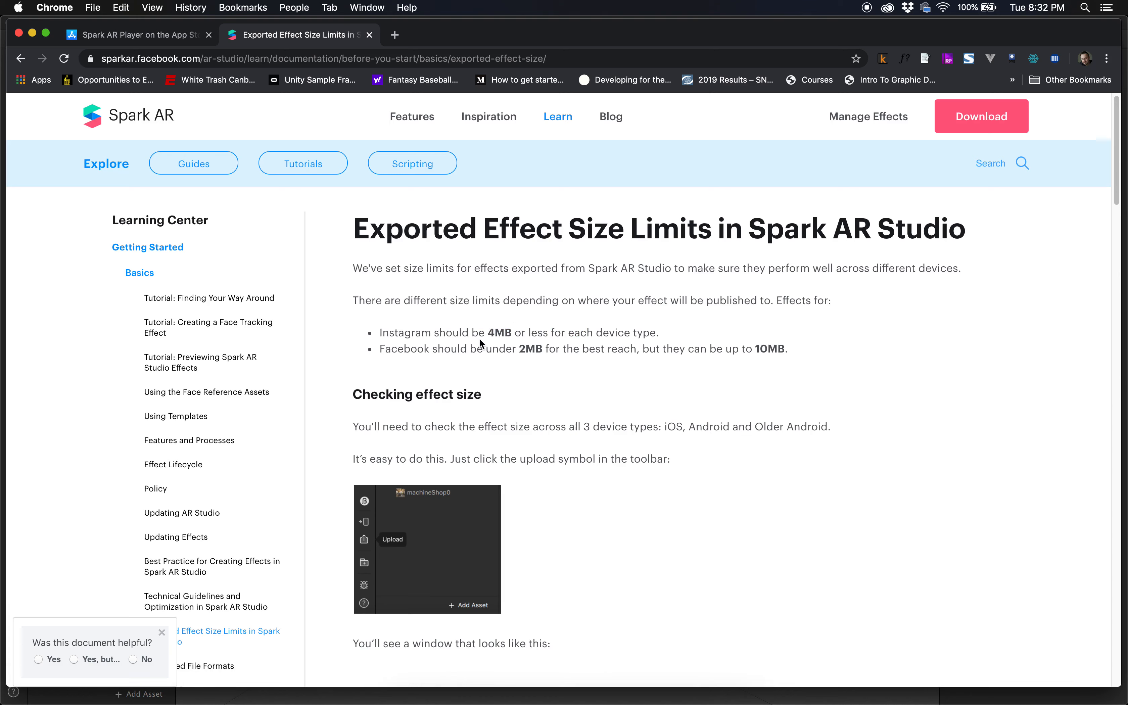
drag(485, 349, 619, 364)
click(609, 388)
drag(500, 347, 582, 350)
click(630, 363)
drag(785, 349, 679, 351)
click(664, 350)
drag(477, 330, 517, 327)
click(622, 487)
Switch back to Spark AR Studio and open the Upload Effect dialog for the tyrannosaurus project
key(super+Tab)
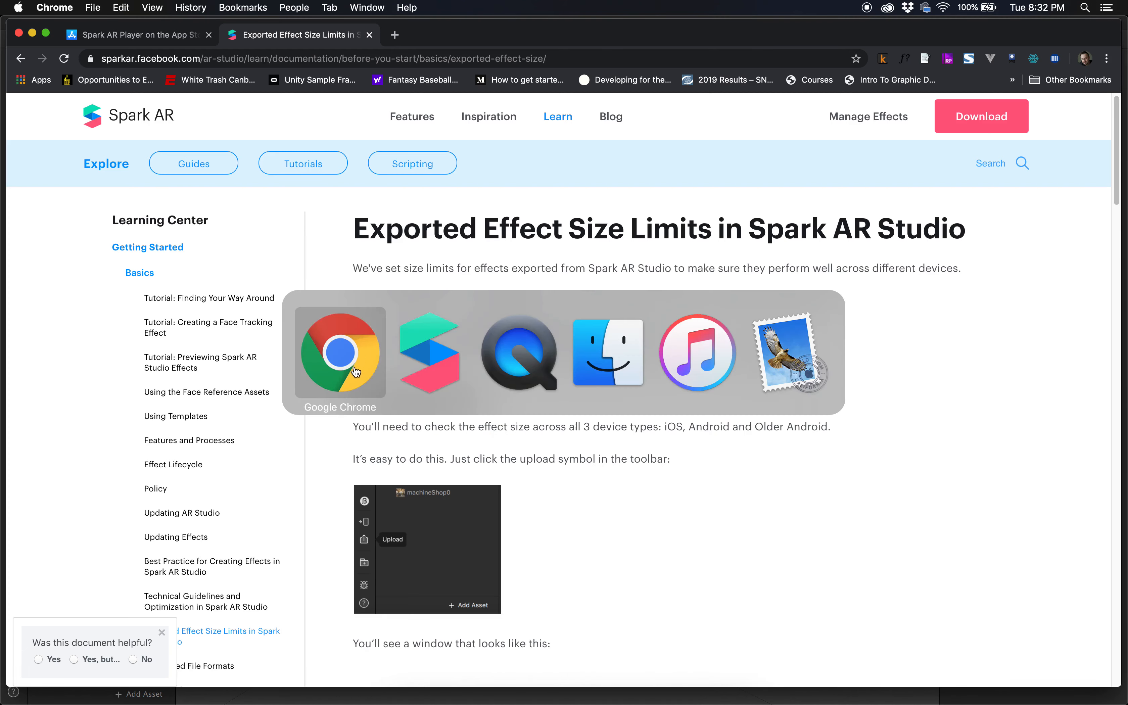
click(423, 374)
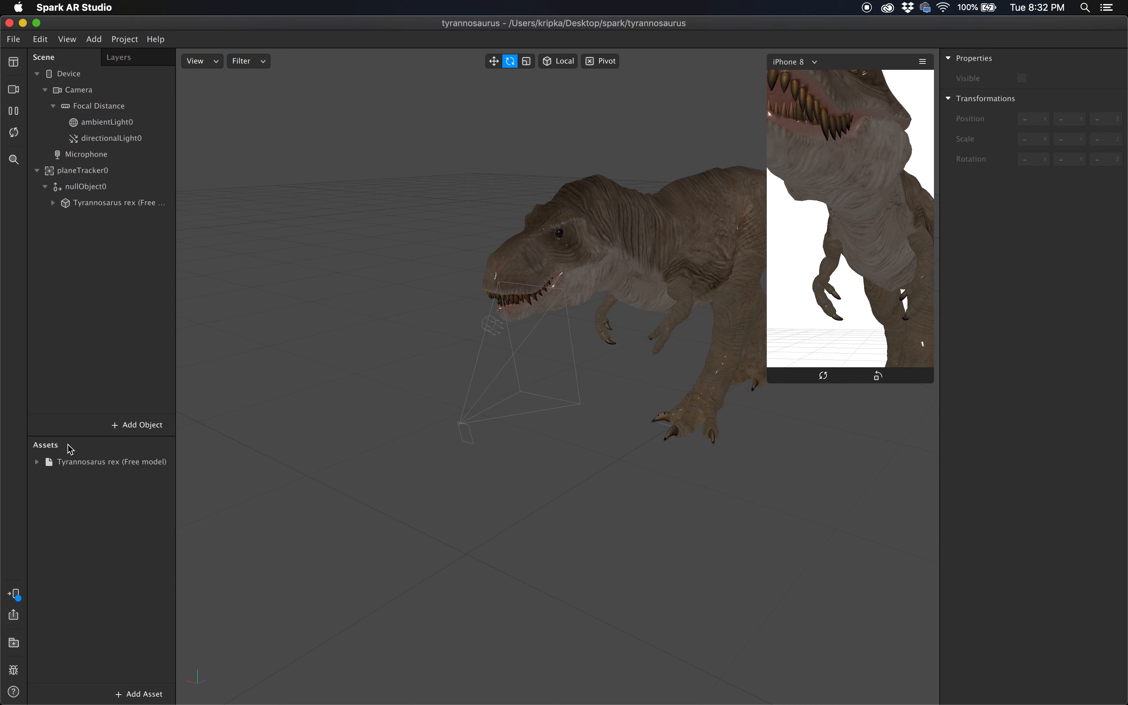
click(14, 616)
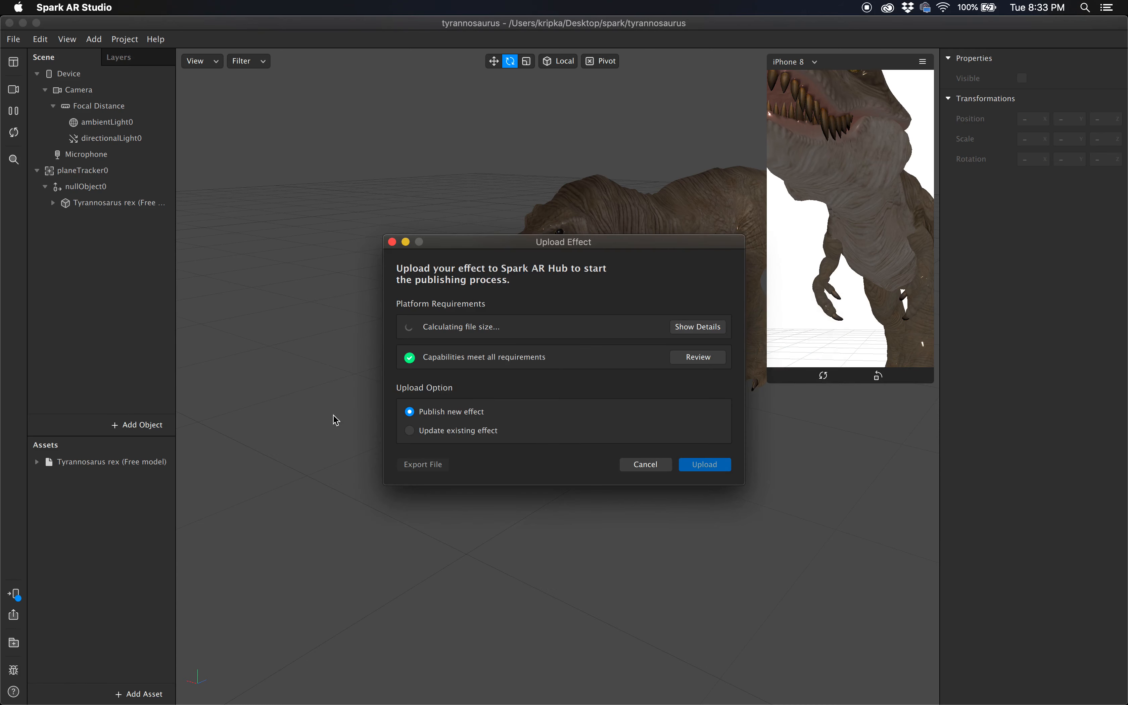